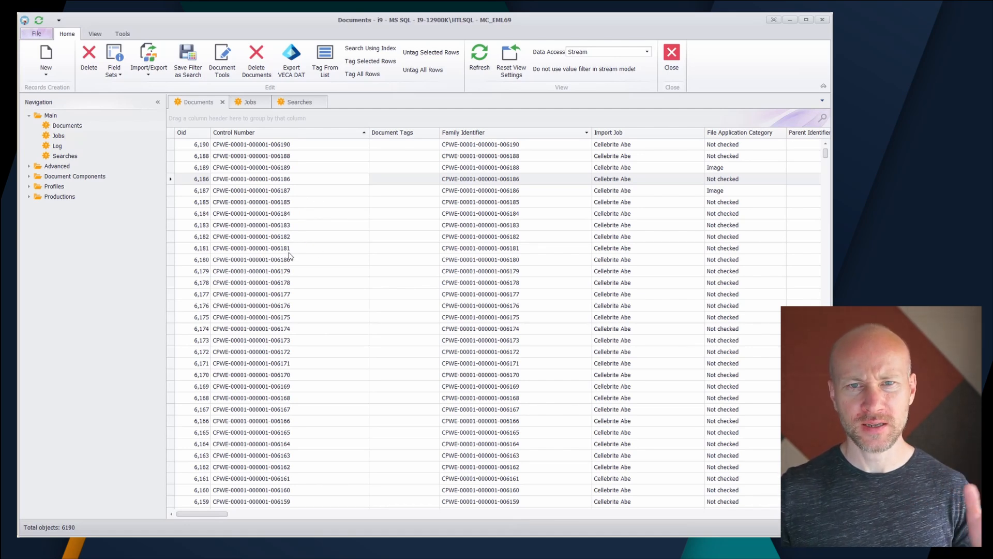
Create and save a new tag named "Custom" in the Advanced Tags list, closing the tag record and list
{"action": "left_click", "coordinate": [29, 166]}
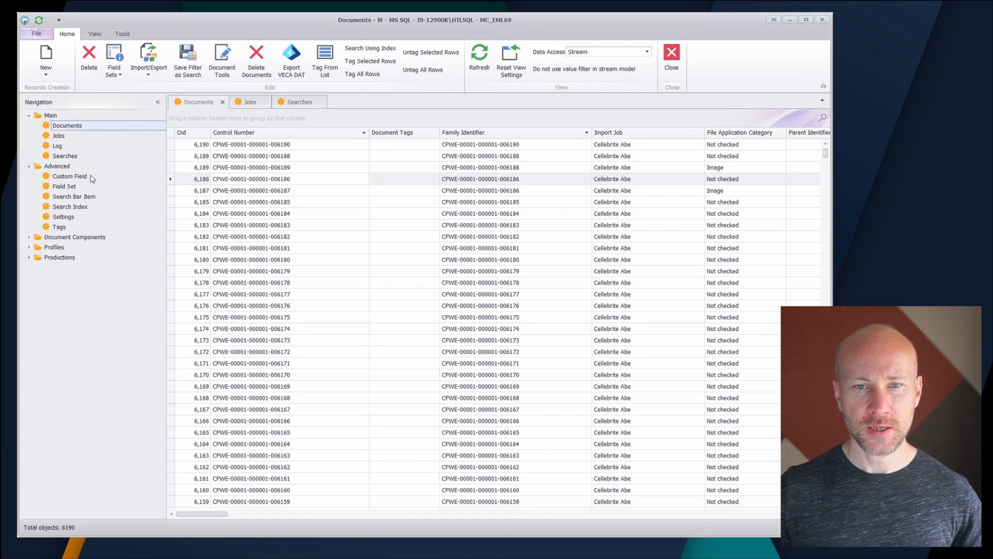
{"action": "left_click", "coordinate": [59, 226]}
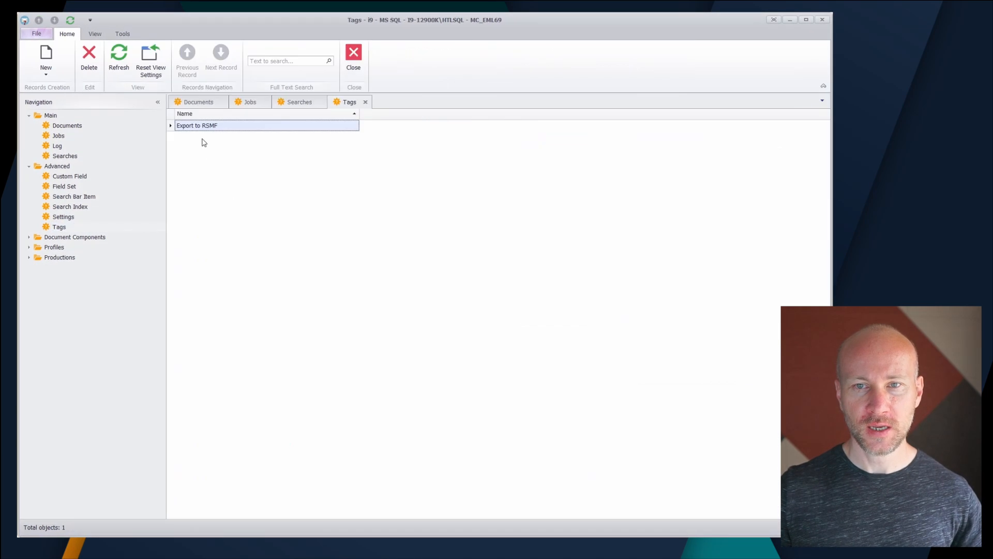
{"action": "left_click", "coordinate": [44, 54]}
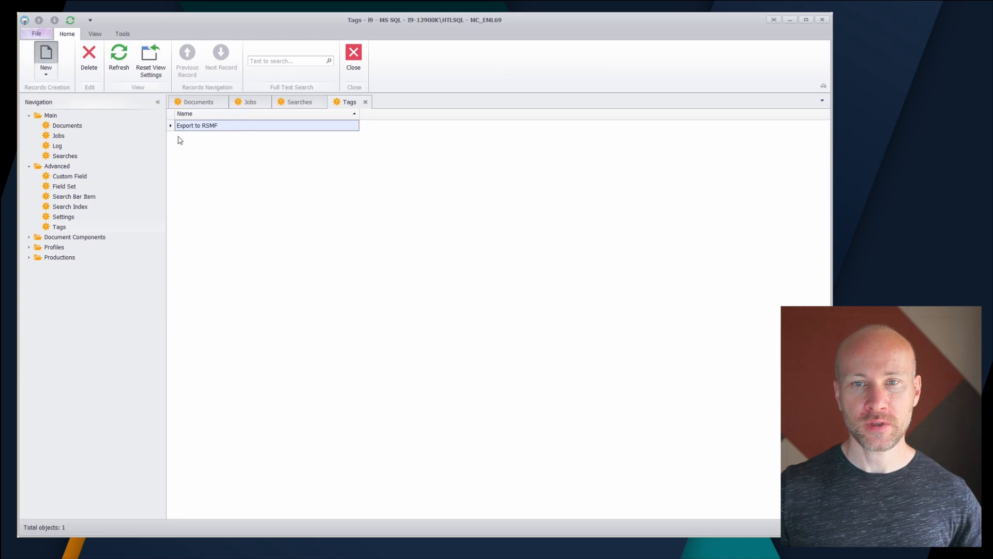
{"action": "type", "text": "Custom"}
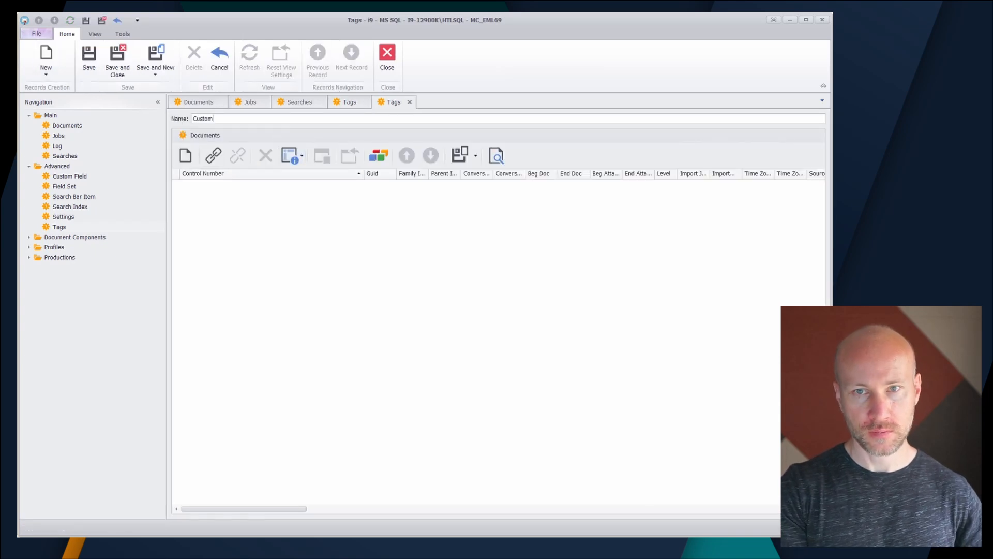
{"action": "key", "text": "ctrl+s"}
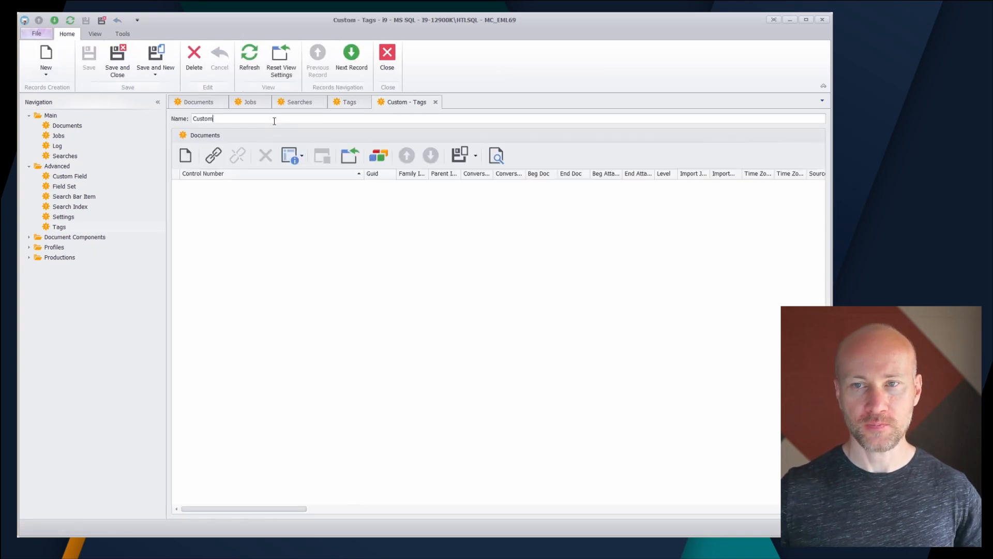
{"action": "left_click", "coordinate": [438, 102]}
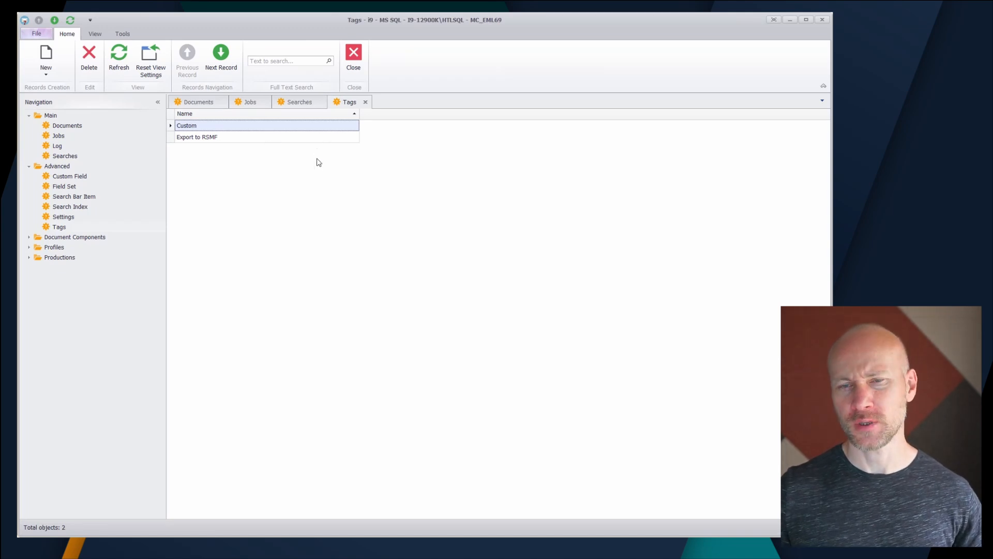
{"action": "left_click", "coordinate": [365, 102]}
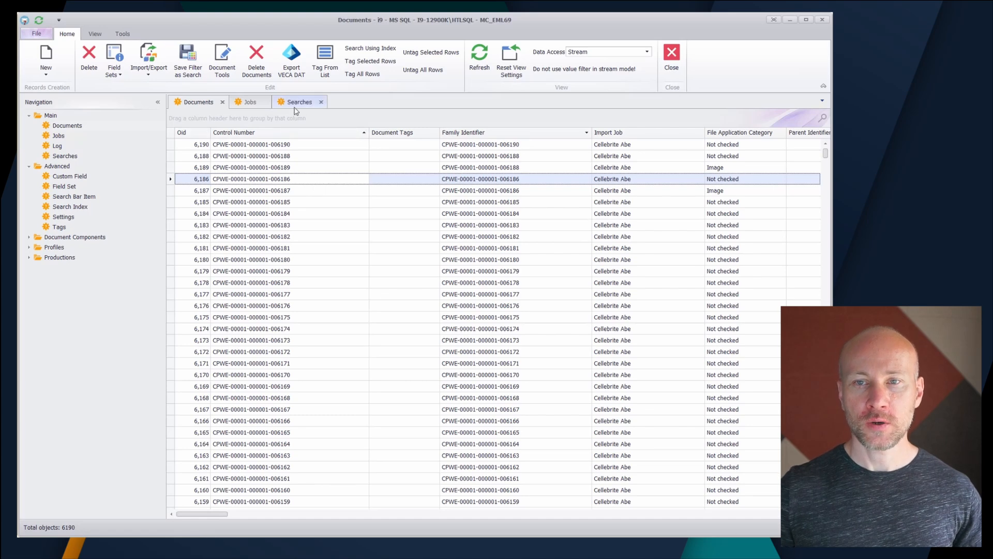
Start Tag From List for the documents and load the items from TagFromThis2.txt
{"action": "left_click", "coordinate": [327, 76]}
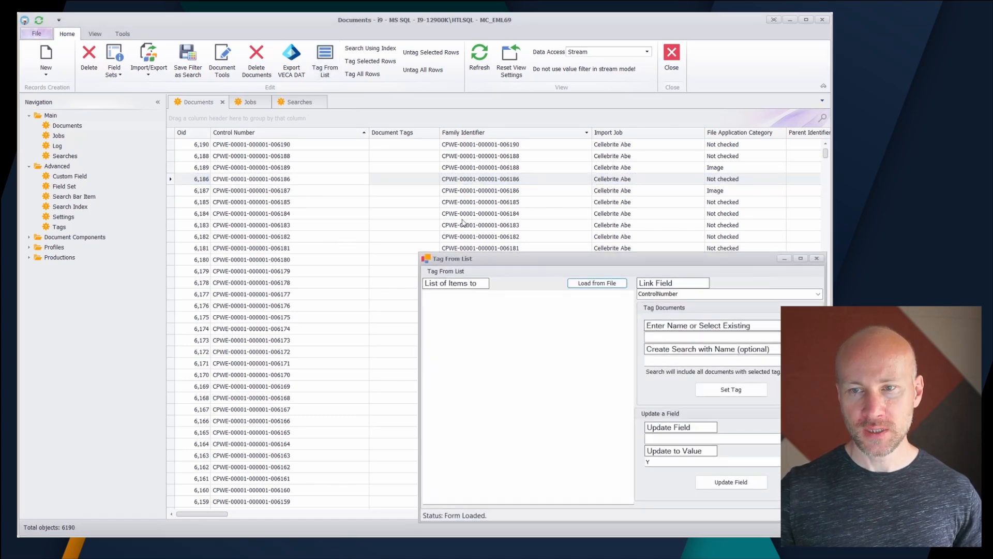
{"action": "left_click", "coordinate": [347, 129]}
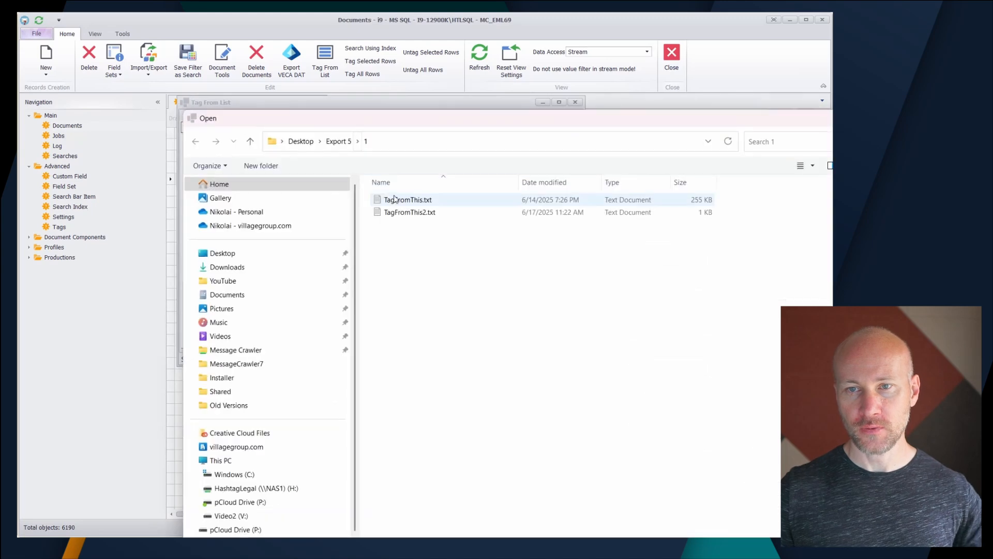
{"action": "left_click", "coordinate": [409, 213]}
{"action": "double_click", "coordinate": [409, 216]}
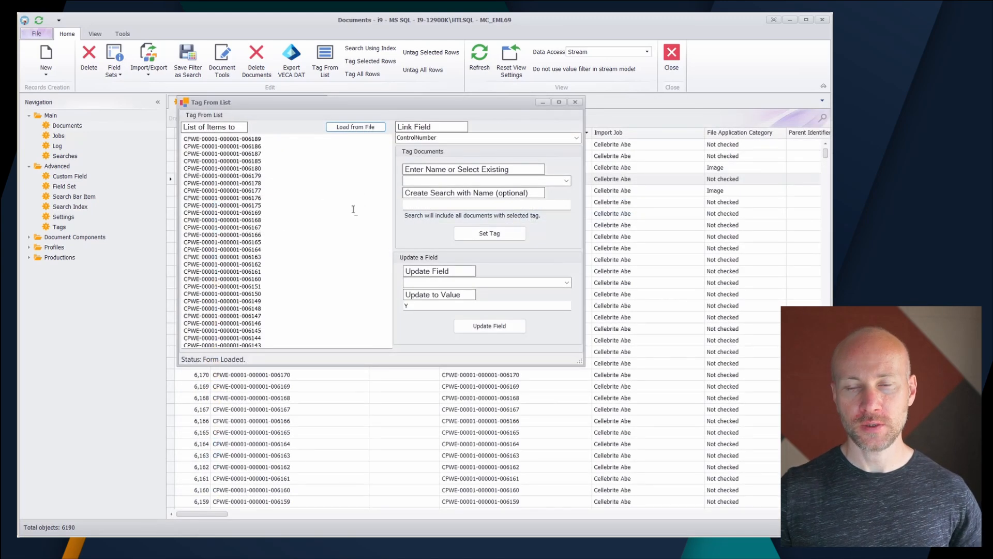
Compare the loaded list of items with the Control Number column of the documents, moving the dialog clear of that column
{"action": "left_click_drag", "start_coordinate": [282, 170], "coordinate": [324, 428]}
{"action": "left_click_drag", "start_coordinate": [304, 251], "coordinate": [146, 102]}
{"action": "left_click", "coordinate": [275, 219]}
{"action": "key", "text": "alt+Tab"}
{"action": "left_click_drag", "start_coordinate": [566, 234], "coordinate": [393, 12]}
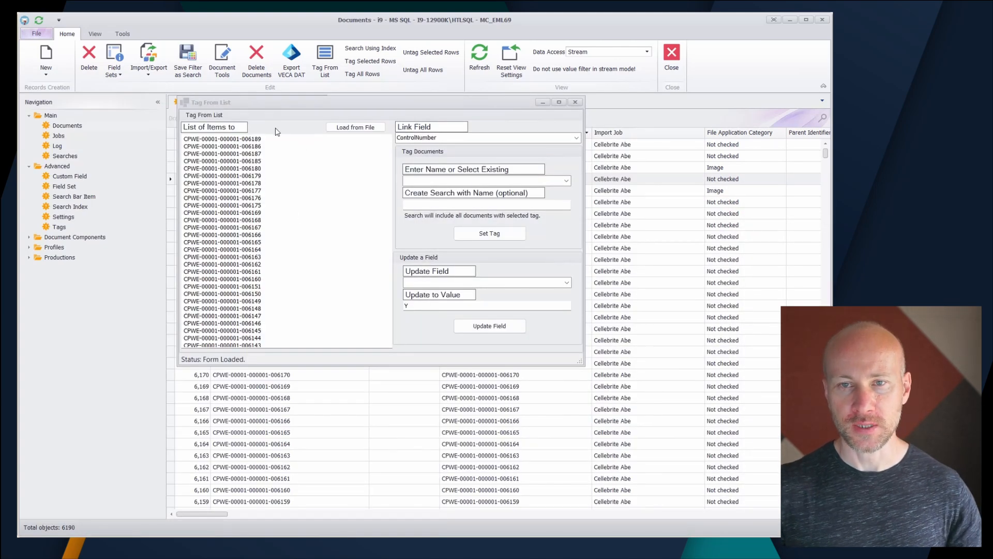
{"action": "left_click_drag", "start_coordinate": [286, 109], "coordinate": [477, 151]}
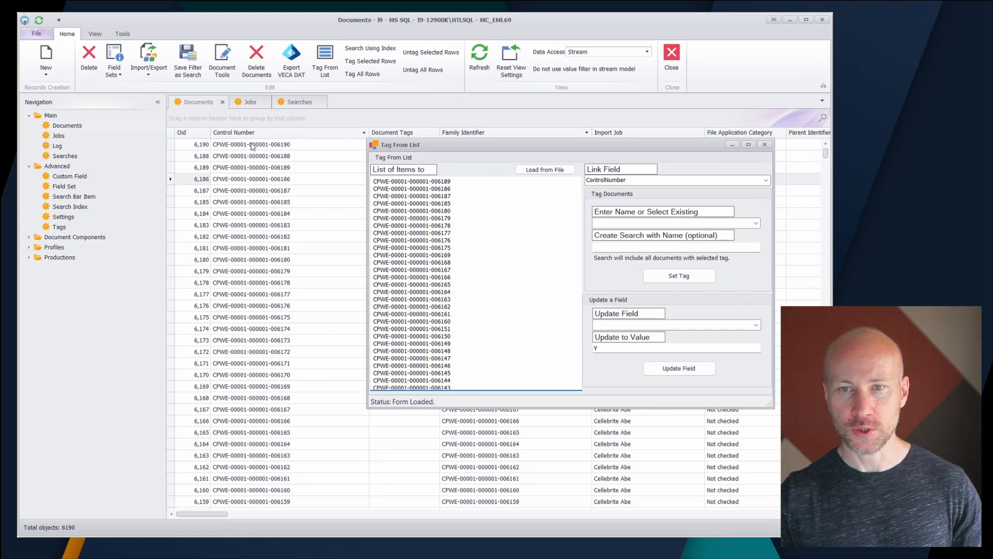
{"action": "double_click", "coordinate": [427, 196]}
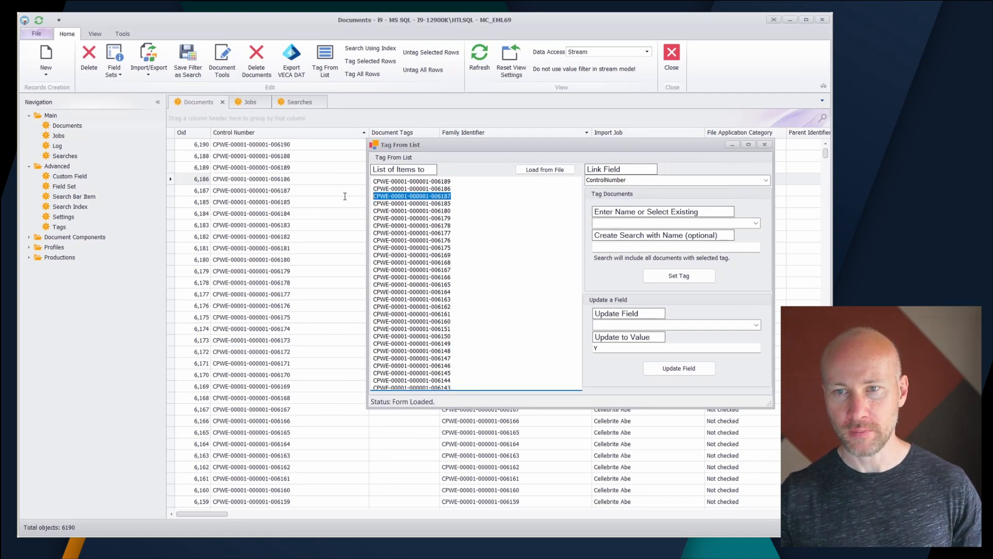
Keep ControlNumber as the link field and enter "New Tag" as the name of the tag
{"action": "left_click", "coordinate": [695, 178]}
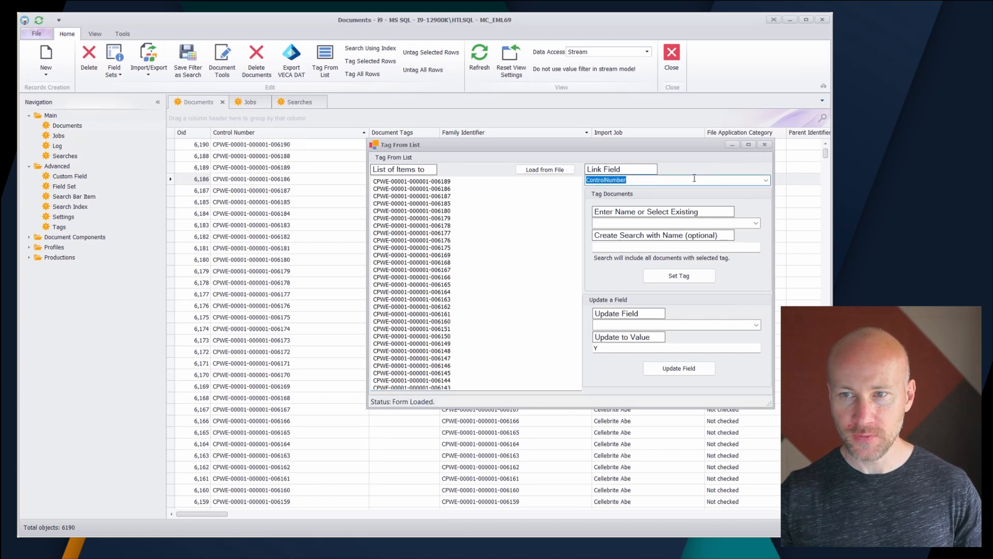
{"action": "left_click", "coordinate": [636, 224]}
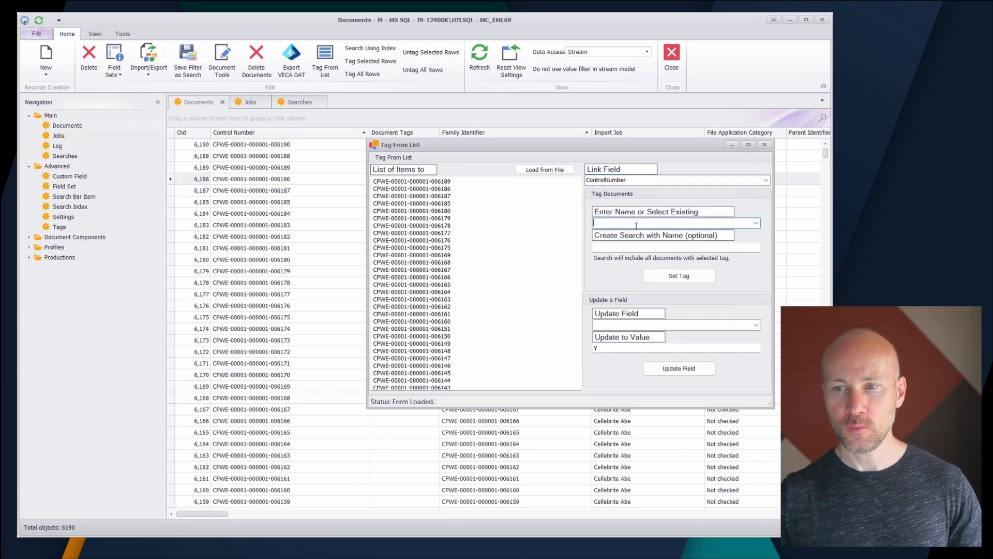
{"action": "left_click", "coordinate": [755, 223]}
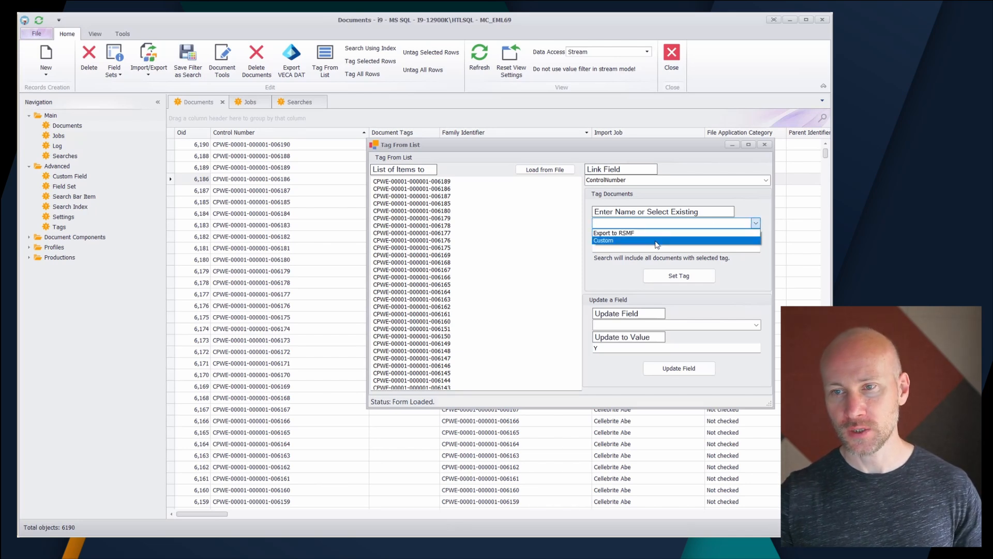
{"action": "left_click", "coordinate": [652, 223]}
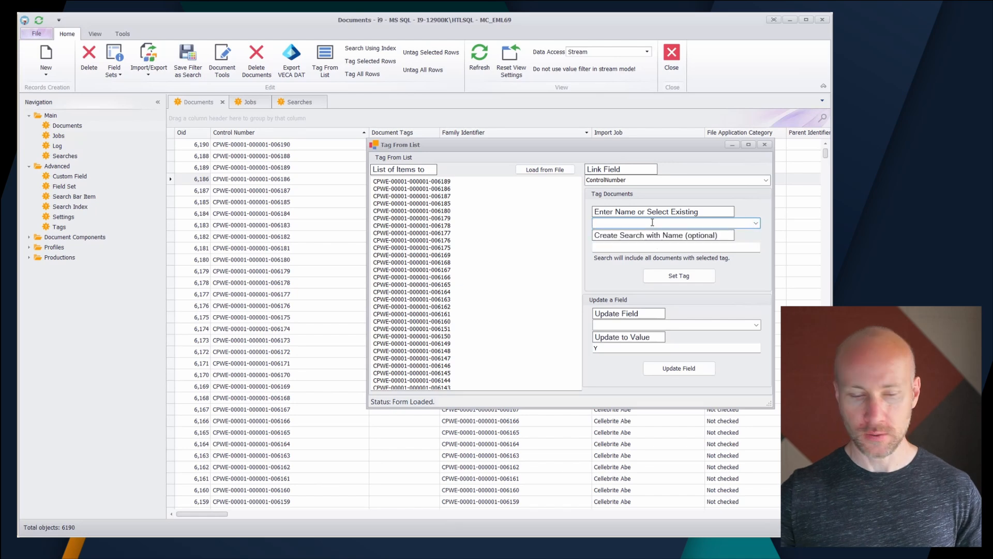
{"action": "type", "text": "New Tag"}
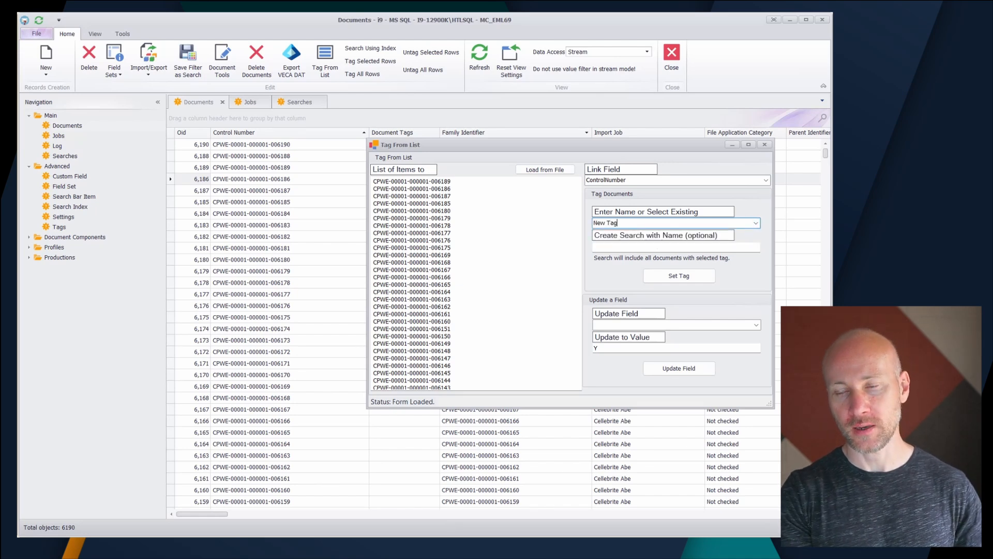
Name the optional search "Seach for New Tag" and apply the tag to the listed documents
{"action": "left_click", "coordinate": [620, 247]}
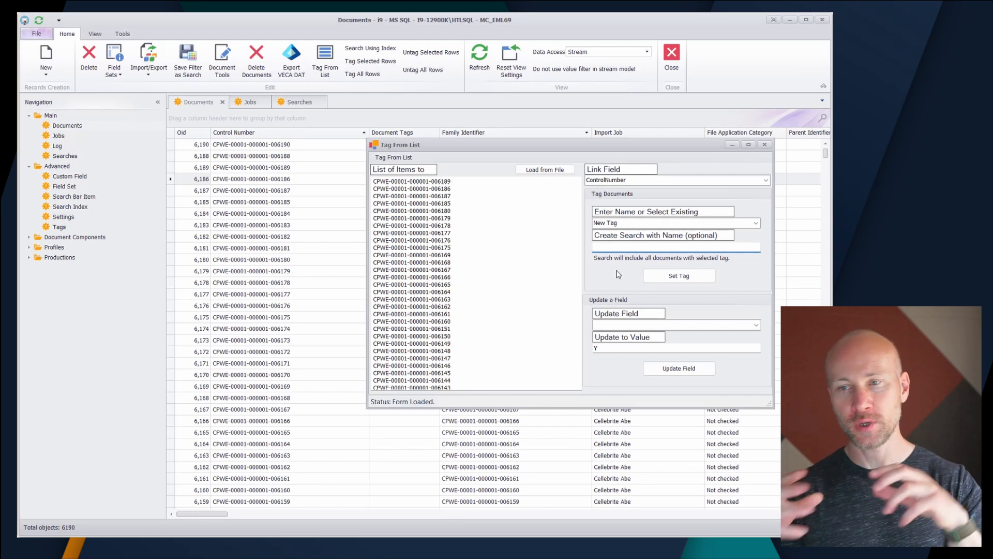
{"action": "type", "text": "Seach for New Tag"}
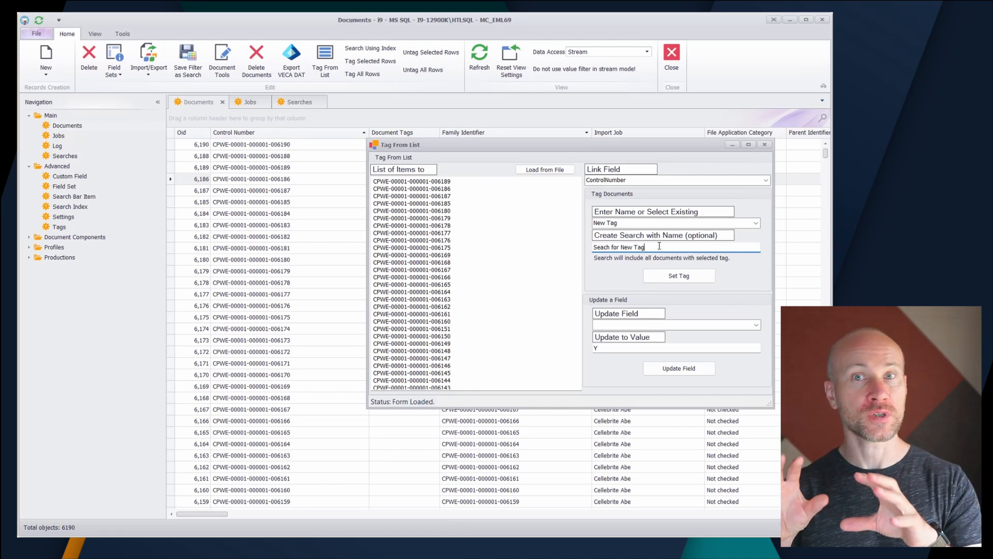
{"action": "left_click", "coordinate": [671, 279]}
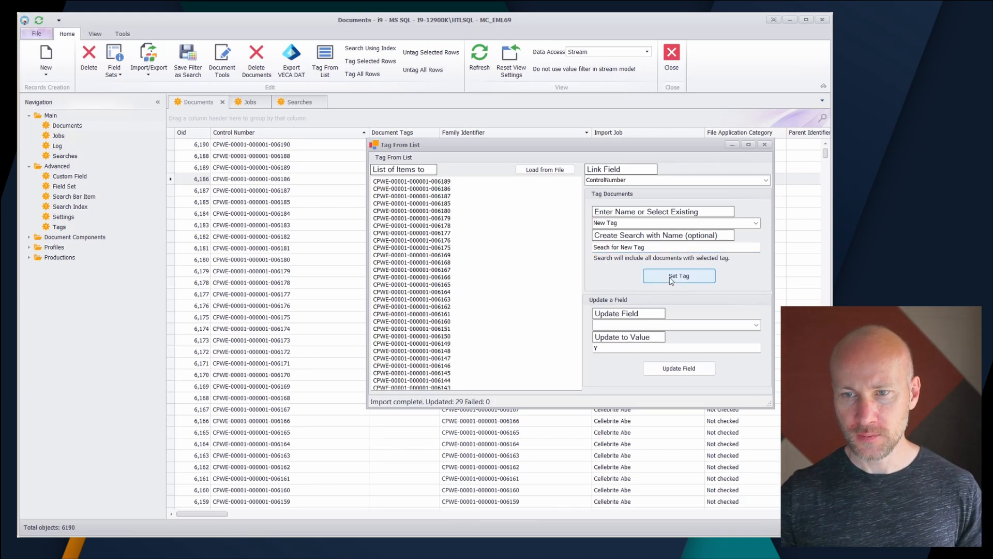
Refresh the documents list and widen the Document Tags column
{"action": "left_click", "coordinate": [318, 284]}
{"action": "left_click", "coordinate": [481, 70]}
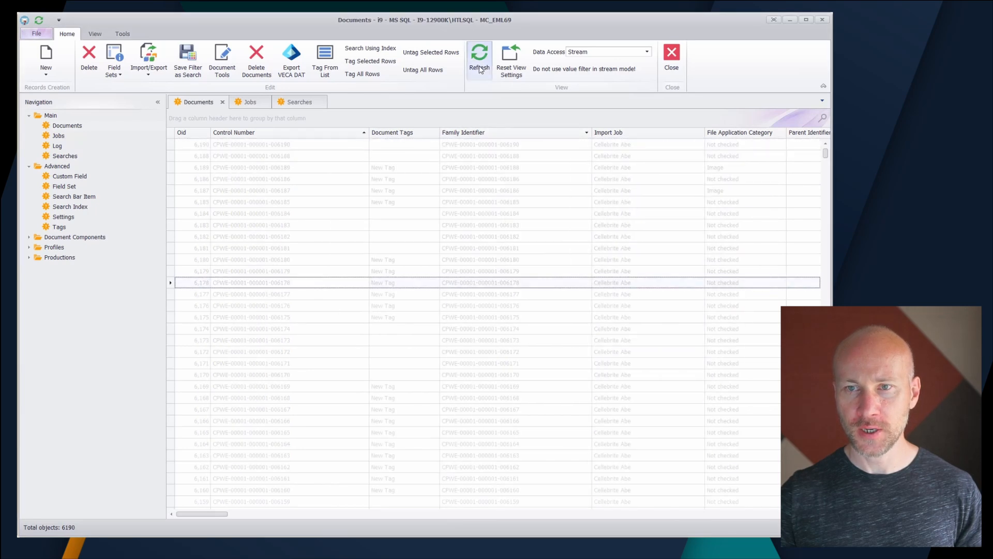
{"action": "left_click_drag", "start_coordinate": [439, 133], "coordinate": [469, 133]}
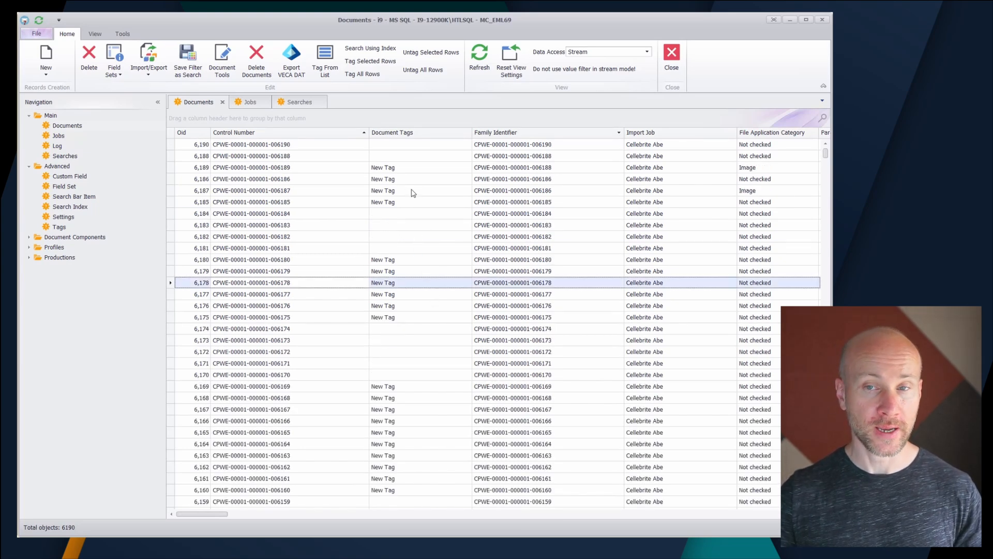
Refresh the saved searches, and open and run "Seach for New Tag"
{"action": "left_click", "coordinate": [301, 102]}
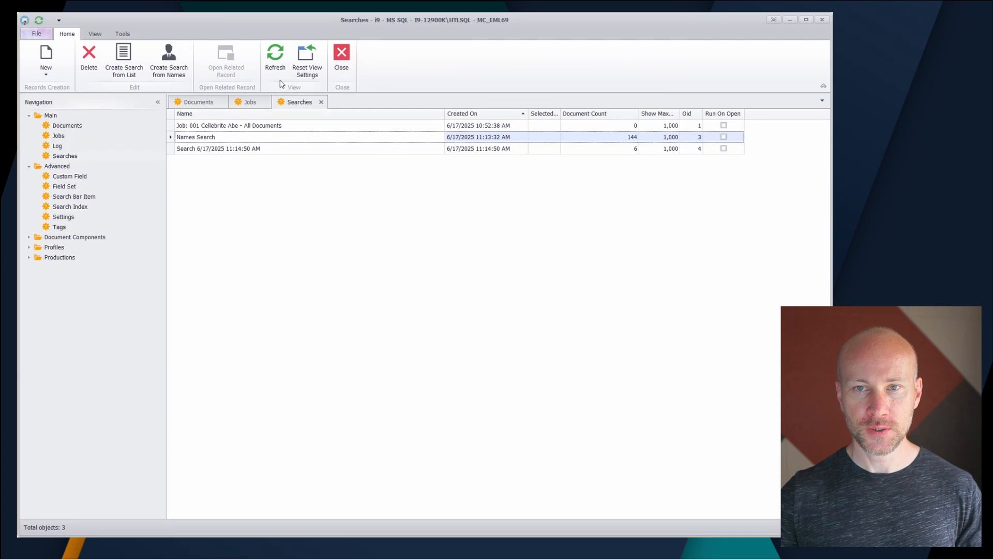
{"action": "left_click", "coordinate": [275, 54]}
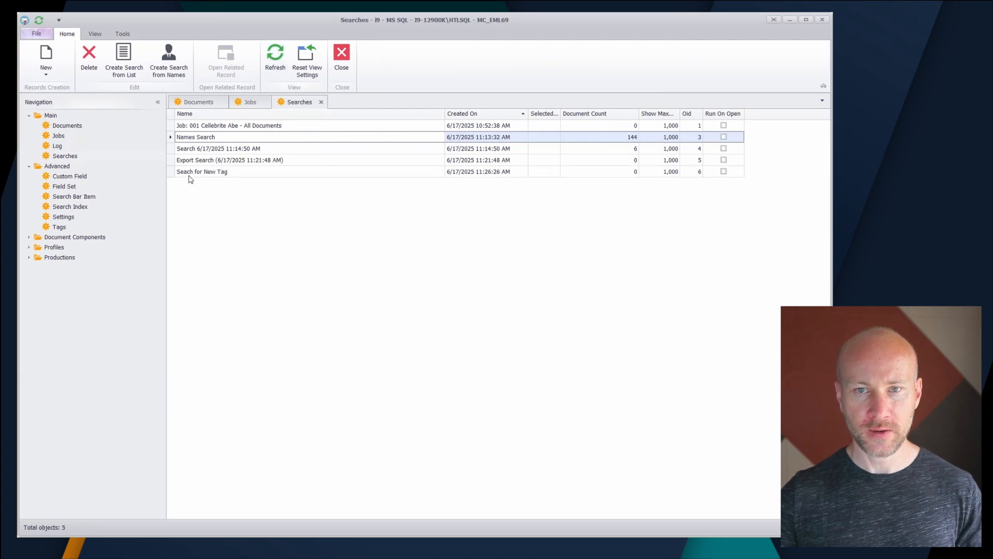
{"action": "double_click", "coordinate": [222, 172]}
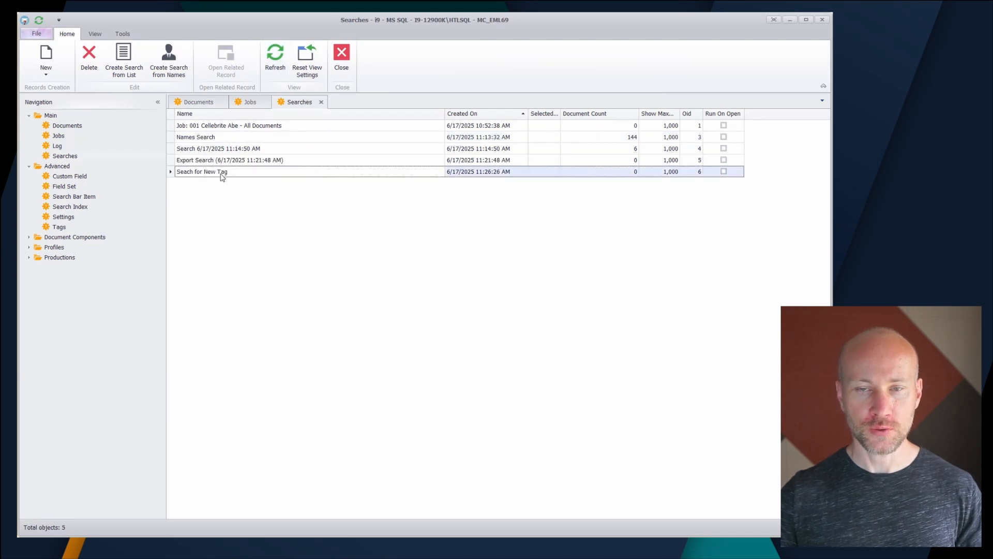
{"action": "left_click", "coordinate": [226, 58]}
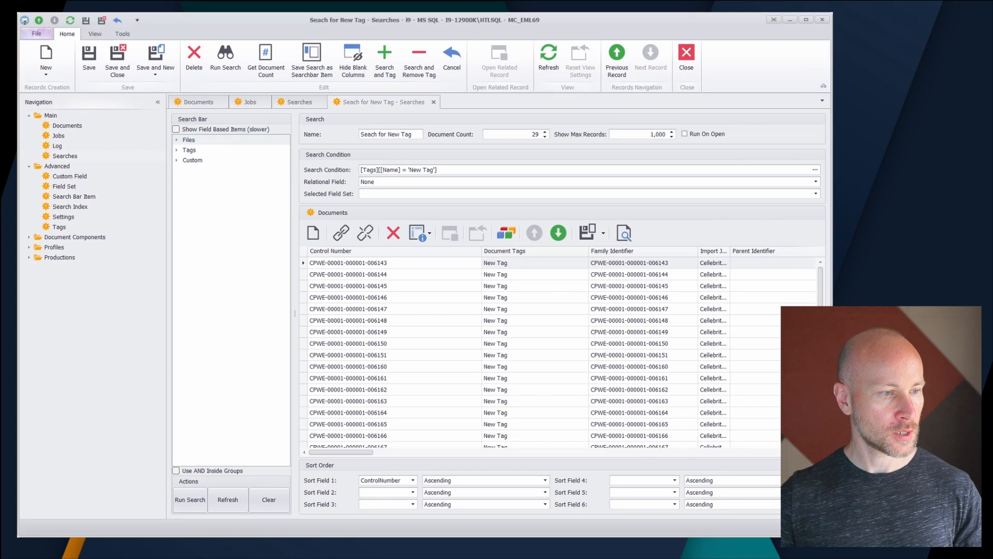
Compare the search's documents and document count with the control numbers in TagFromThis2.txt in Notepad, and close the search
{"action": "left_click_drag", "start_coordinate": [18, 290], "coordinate": [655, 94]}
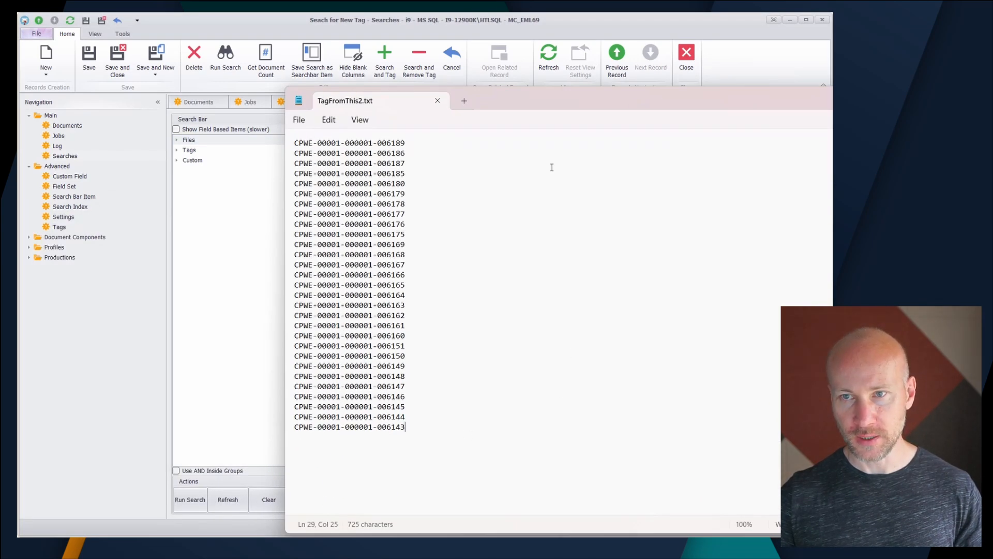
{"action": "left_click_drag", "start_coordinate": [532, 98], "coordinate": [631, 543]}
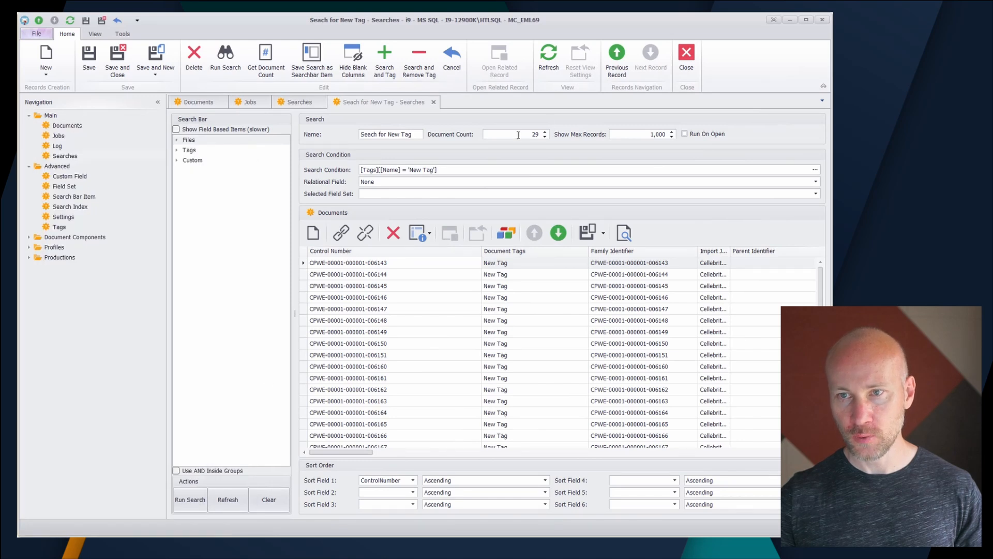
{"action": "left_click", "coordinate": [451, 332]}
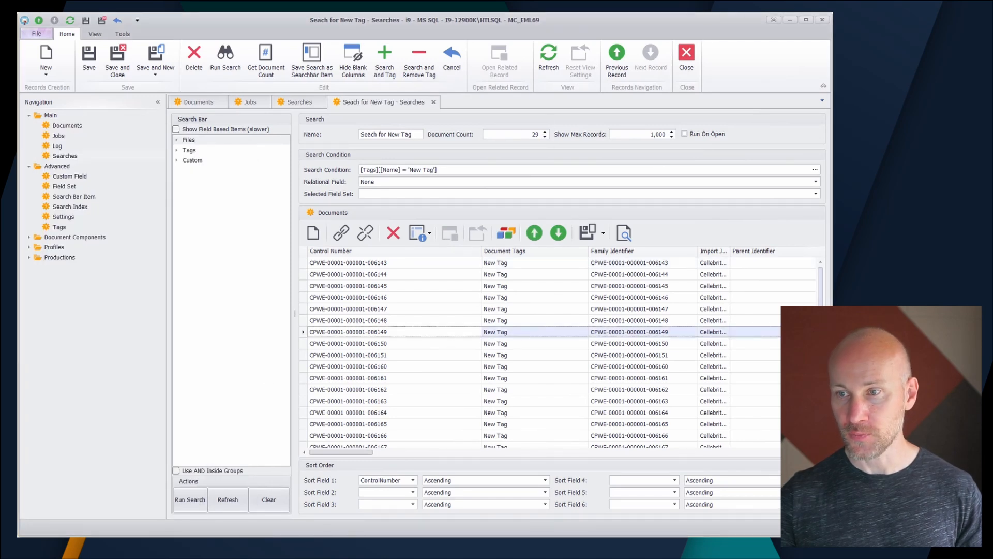
{"action": "left_click_drag", "start_coordinate": [820, 336], "coordinate": [821, 414]}
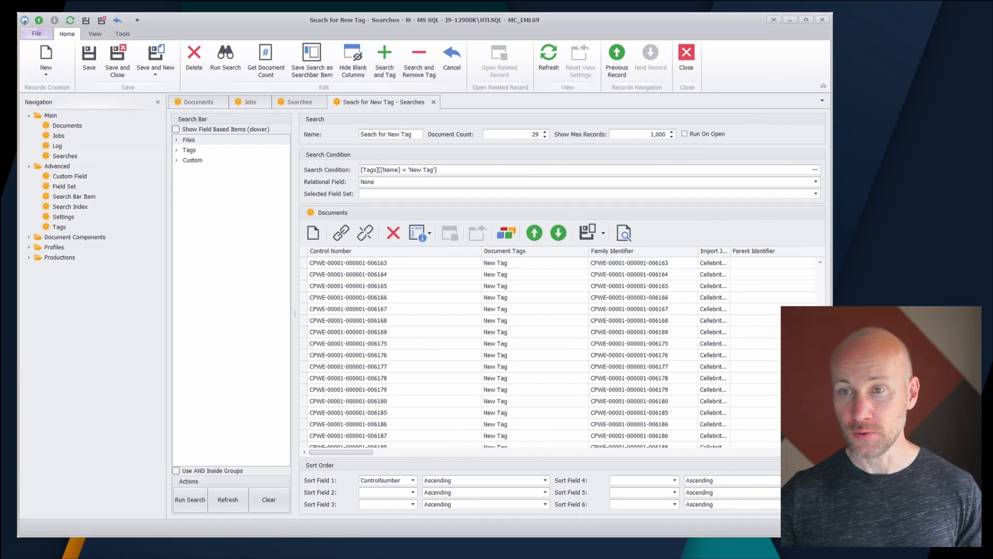
{"action": "left_click", "coordinate": [433, 102]}
{"action": "left_click", "coordinate": [386, 304]}
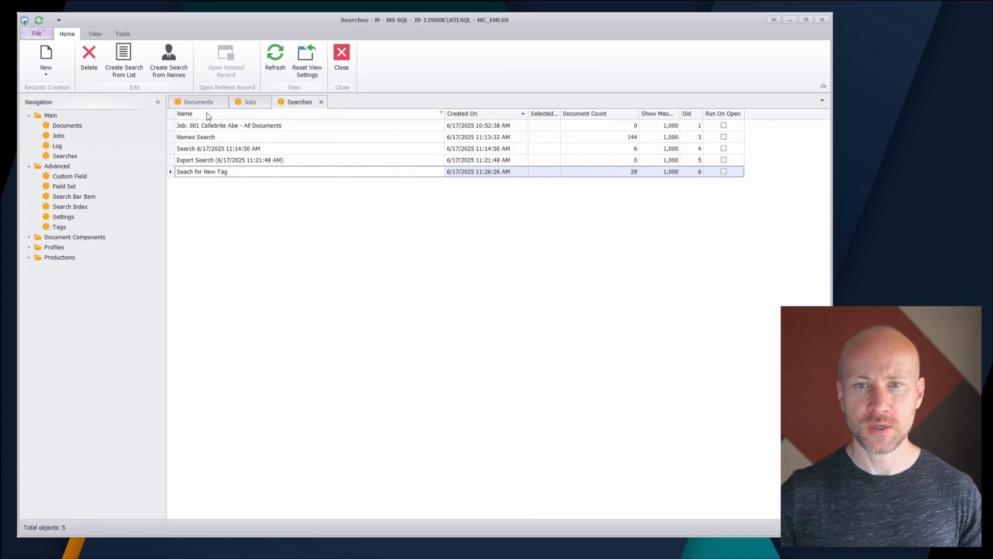
Prepare a list-based field update in the Tag From List form, with Level as the field and 2 as the value, and close it without updating
{"action": "left_click", "coordinate": [206, 103]}
{"action": "left_click", "coordinate": [325, 59]}
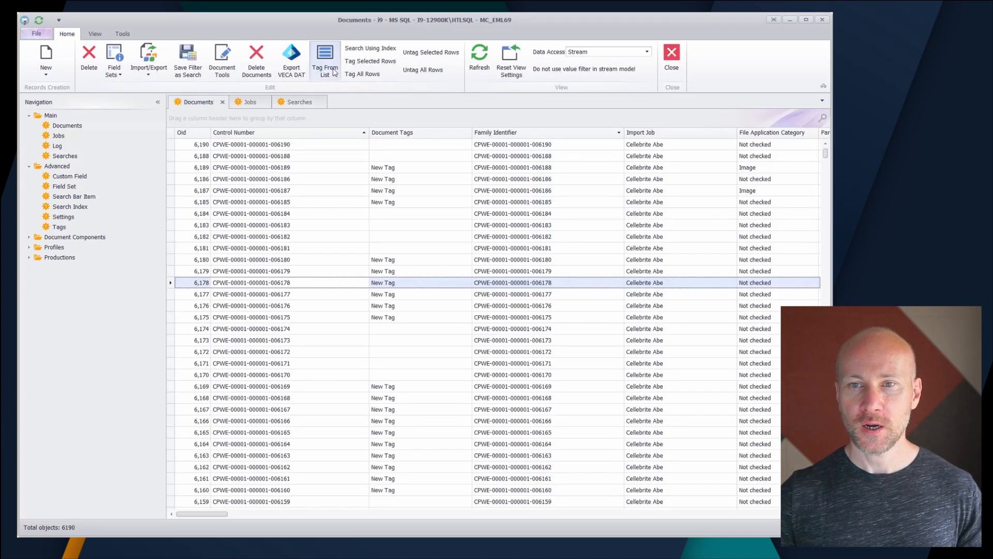
{"action": "left_click_drag", "start_coordinate": [516, 253], "coordinate": [340, 82]}
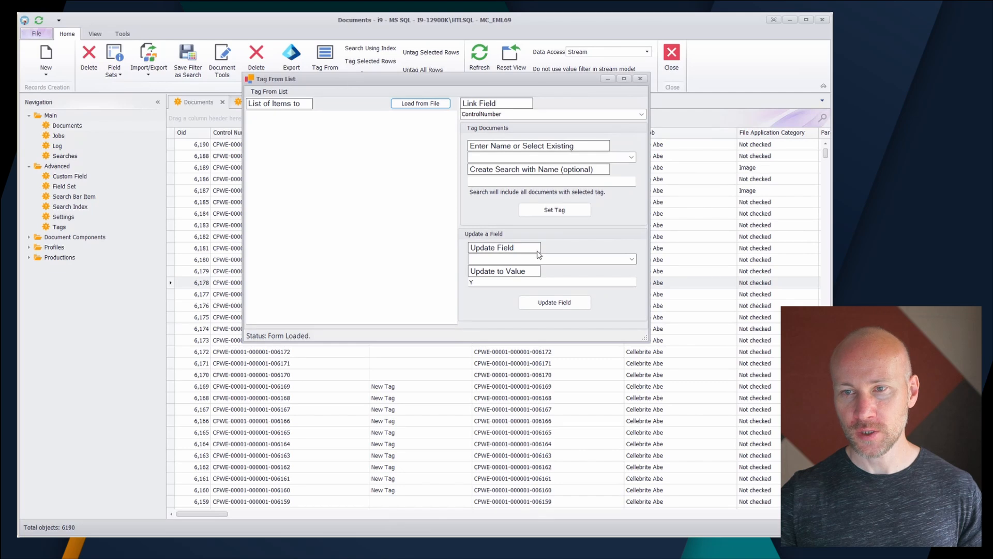
{"action": "left_click", "coordinate": [632, 260]}
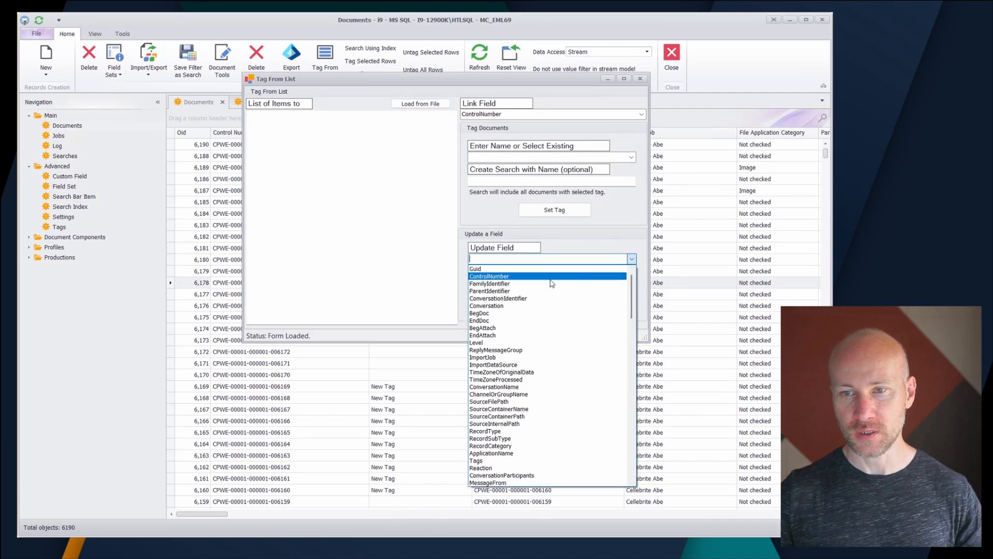
{"action": "left_click", "coordinate": [491, 343]}
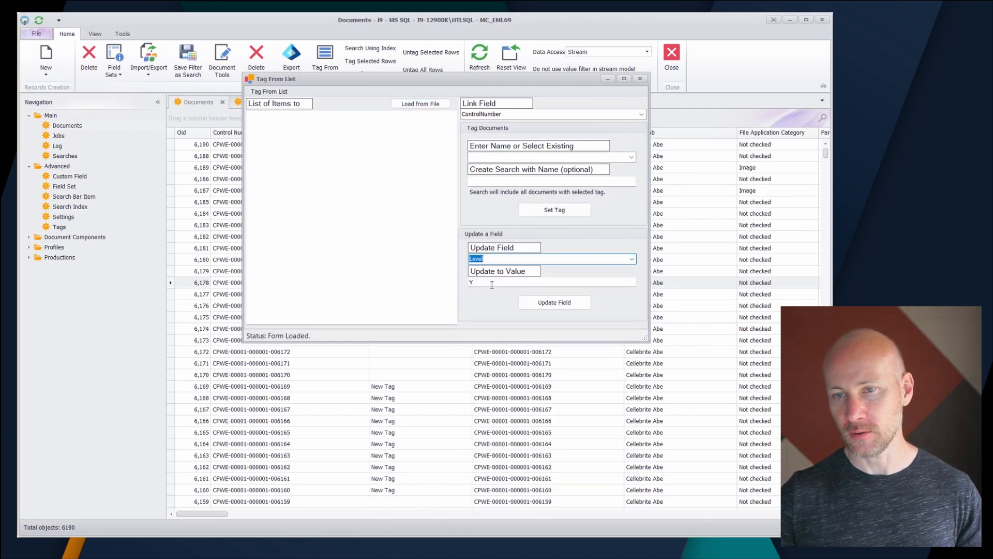
{"action": "left_click", "coordinate": [496, 281]}
{"action": "key", "text": "BackSpace"}
{"action": "type", "text": "2"}
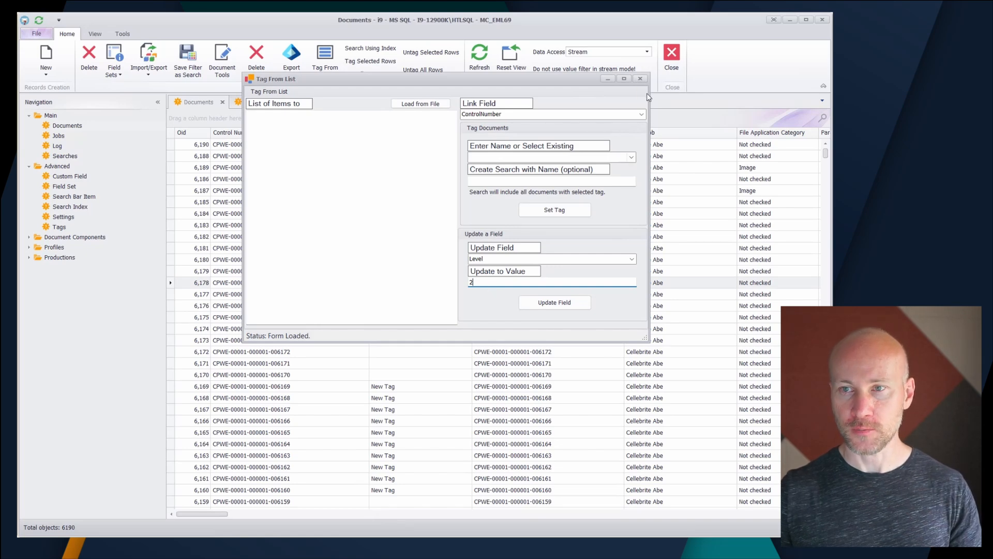
{"action": "left_click", "coordinate": [640, 79]}
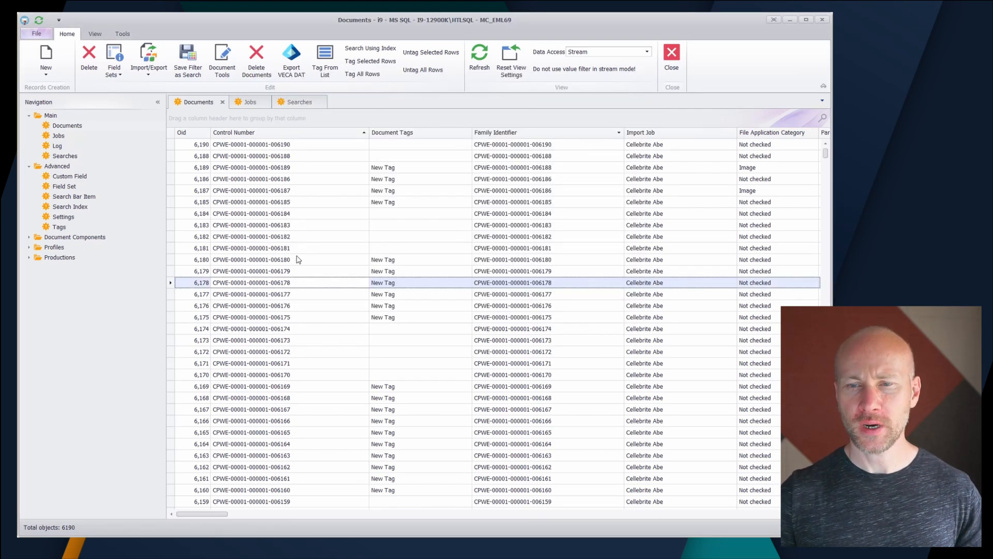
{"action": "left_click", "coordinate": [321, 181]}
{"action": "left_click", "coordinate": [330, 237], "text": "shift"}
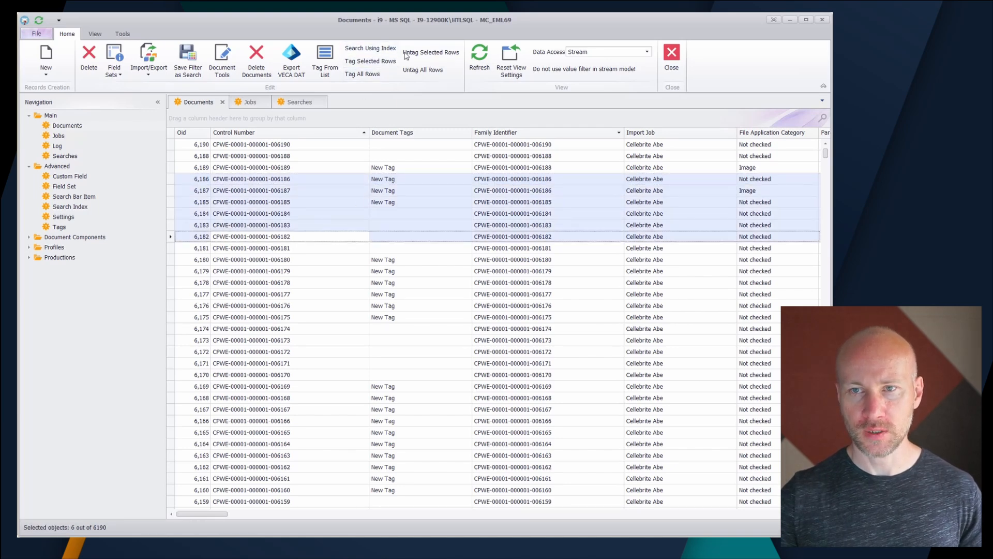
{"action": "left_click", "coordinate": [369, 62]}
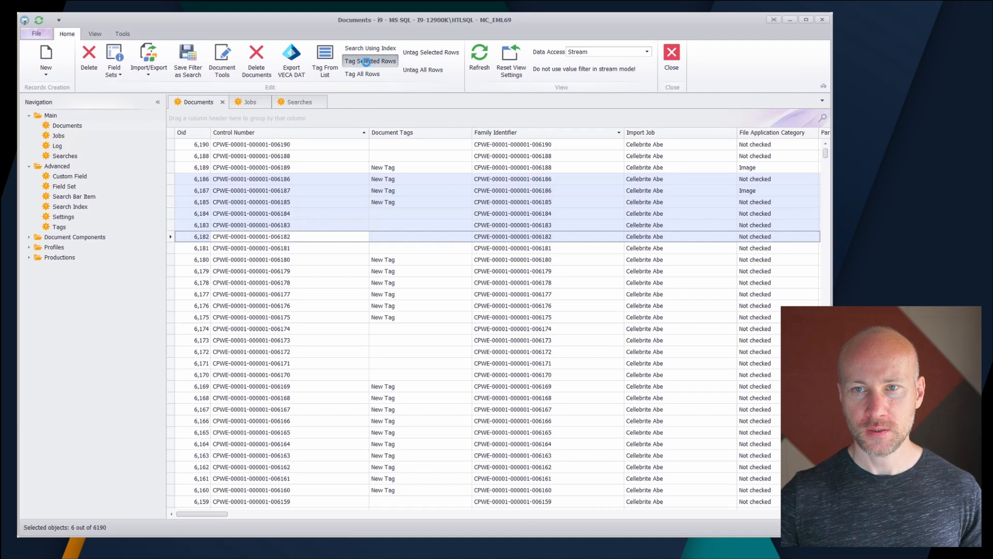
{"action": "left_click", "coordinate": [541, 324]}
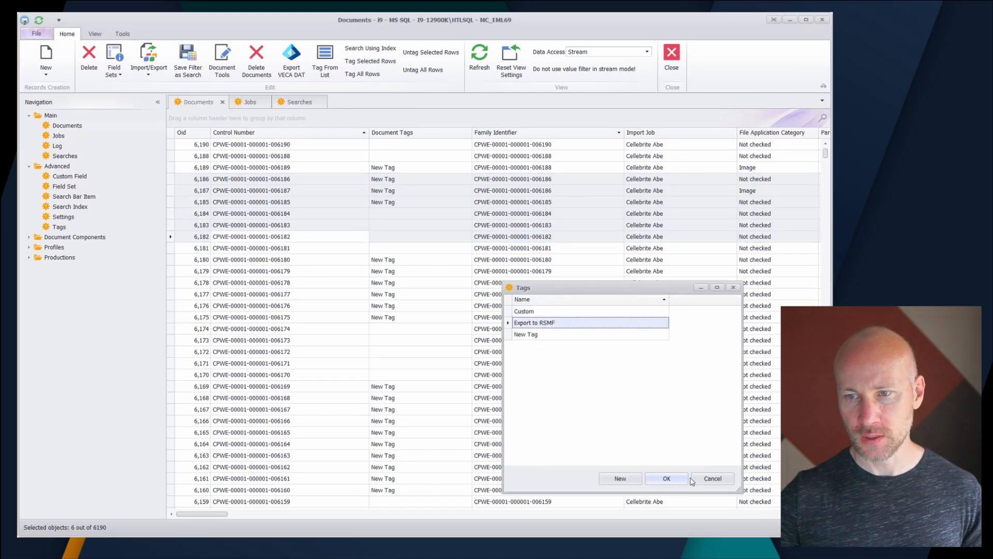
{"action": "left_click", "coordinate": [666, 478]}
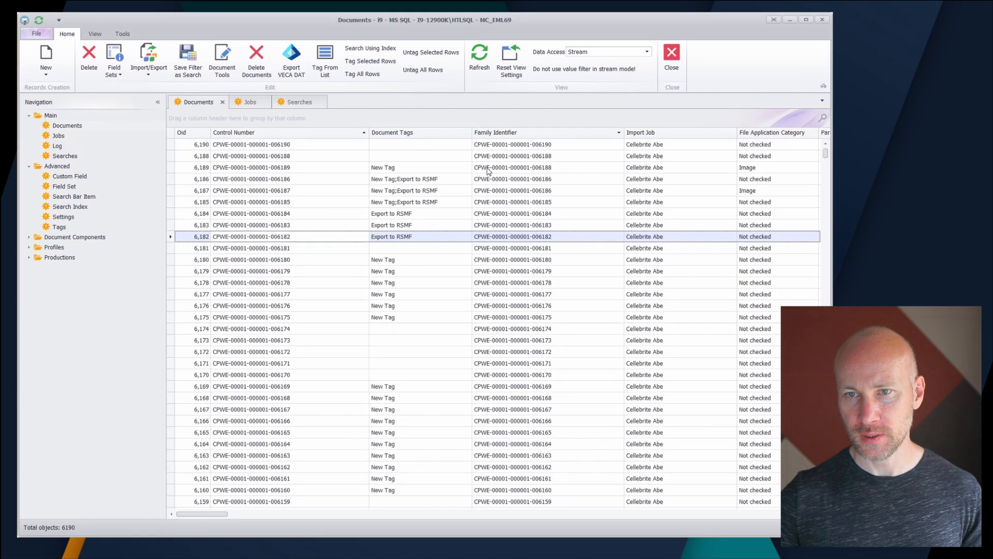
{"action": "left_click", "coordinate": [436, 168]}
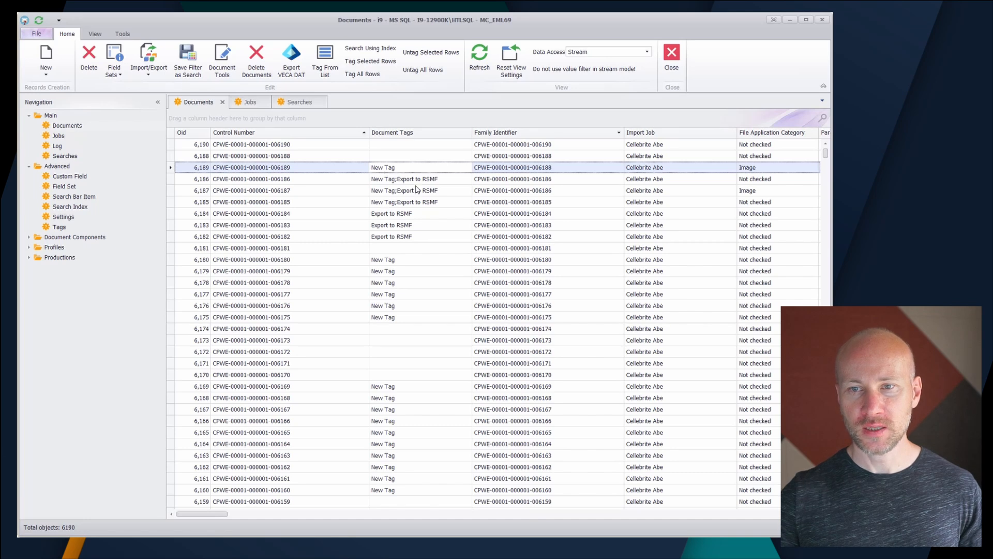
{"action": "left_click", "coordinate": [425, 237]}
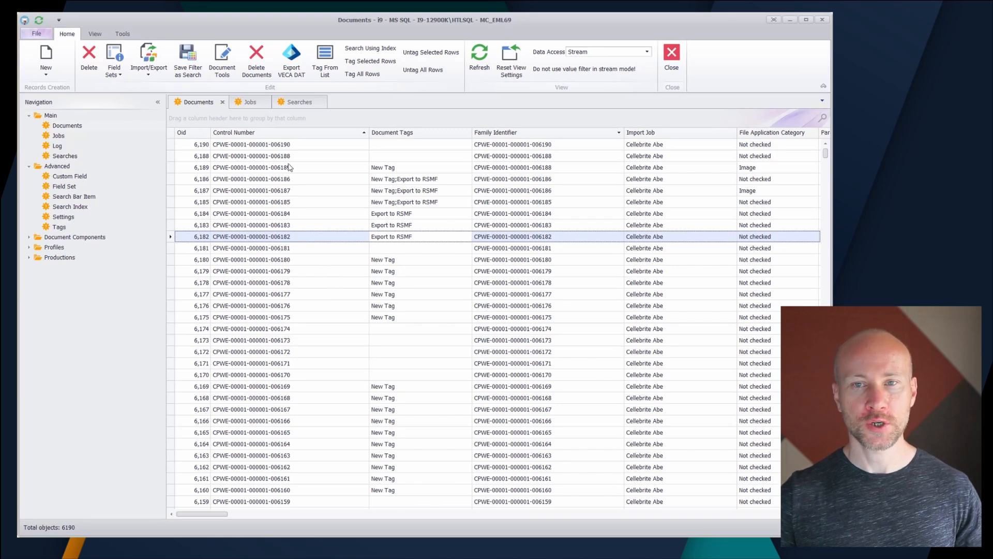
Create a new search for documents that have the "Export to RSMF" tag, run it, and compare it with the documents list
{"action": "left_click", "coordinate": [300, 102]}
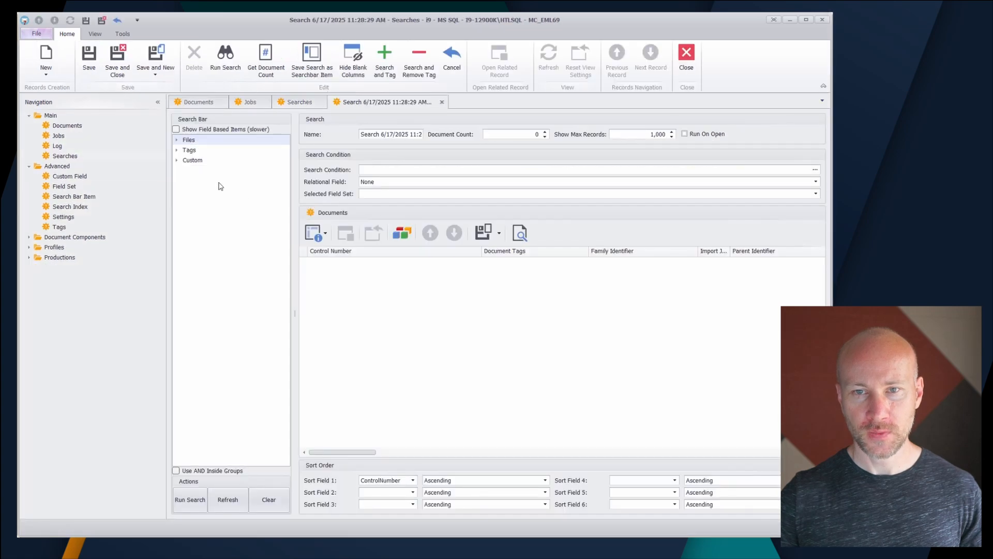
{"action": "left_click", "coordinate": [177, 150]}
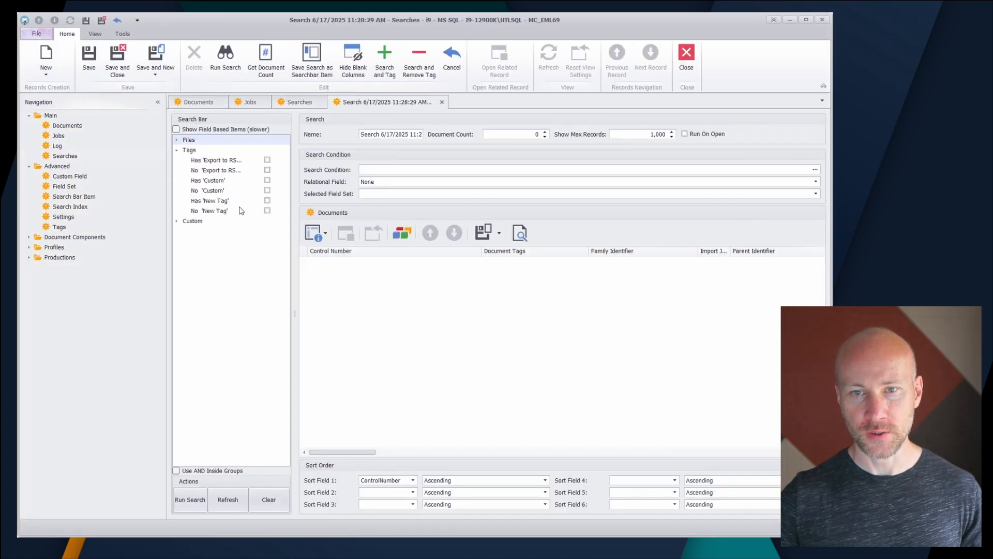
{"action": "left_click", "coordinate": [267, 161]}
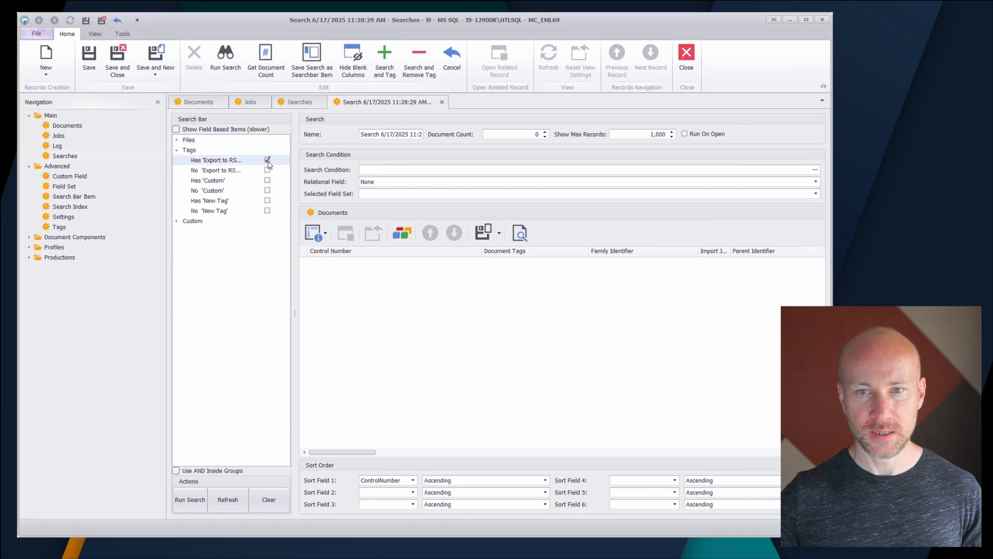
{"action": "left_click", "coordinate": [191, 502]}
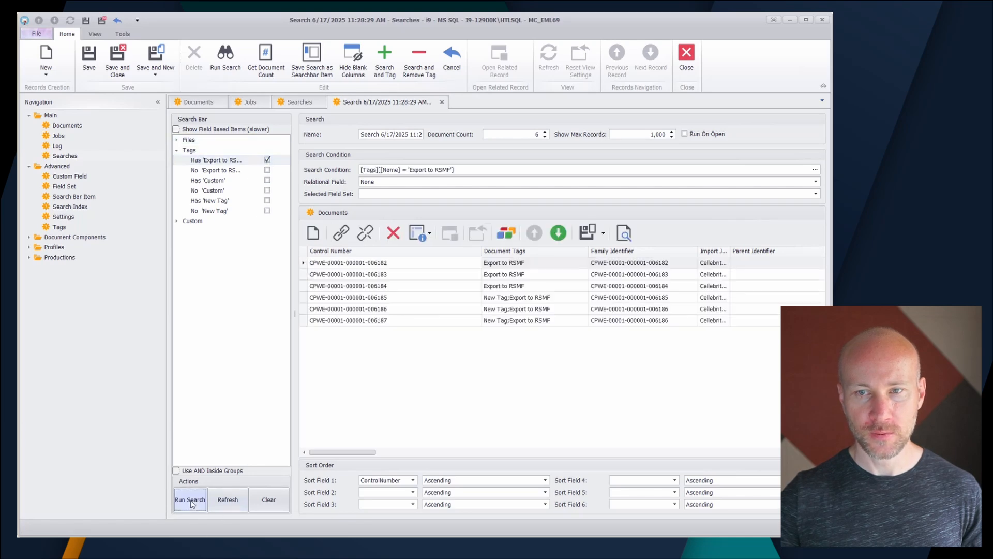
{"action": "left_click", "coordinate": [198, 103]}
{"action": "left_click", "coordinate": [409, 102]}
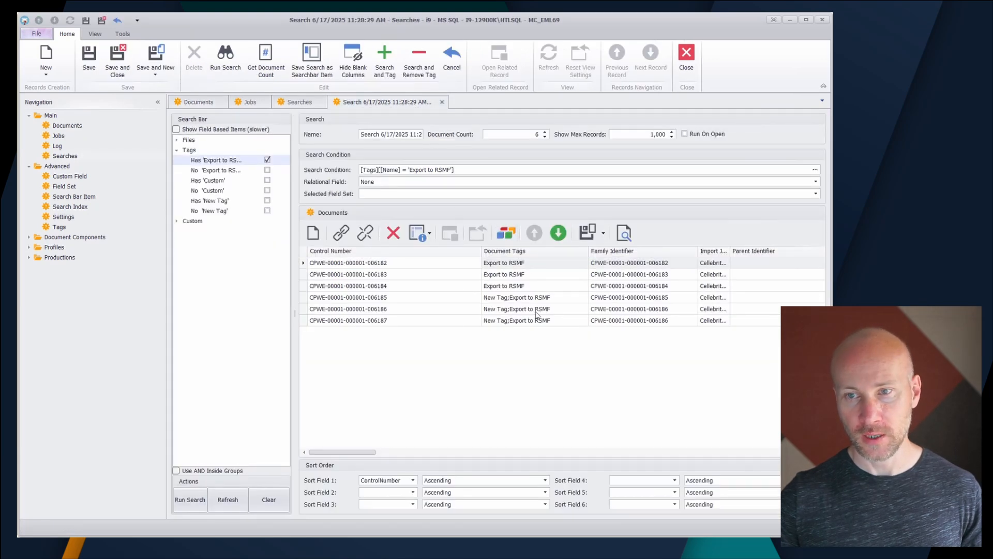